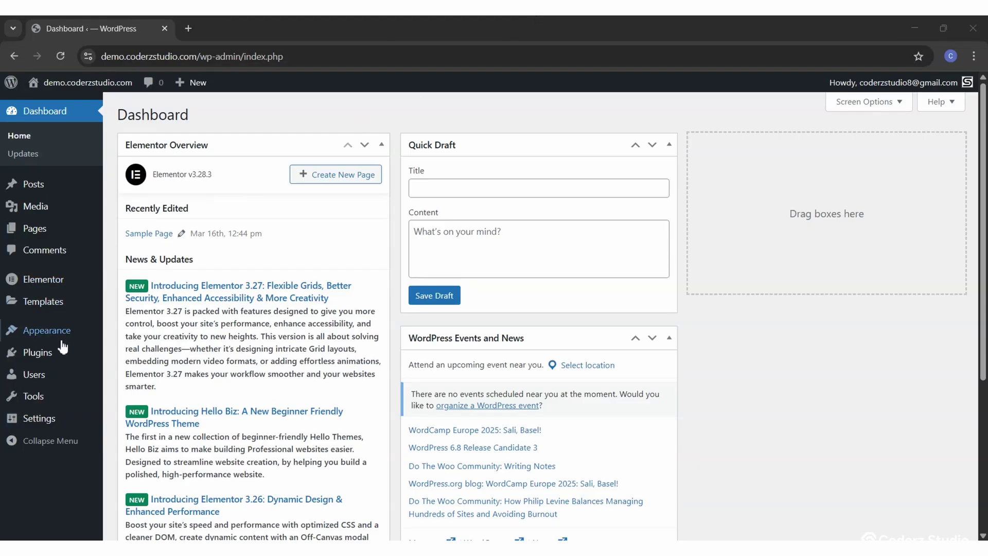
Step: Install the Custom iFrame for Elementor plugin by Coderz Studio from the plugin directory
{"action": "mouse_move", "coordinate": [65, 354]}
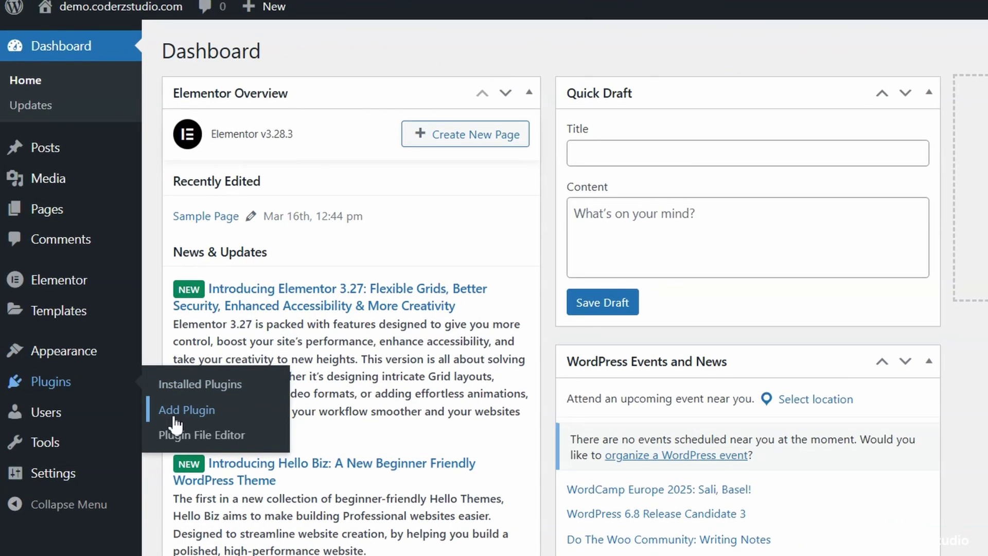
{"action": "left_click", "coordinate": [175, 410]}
{"action": "left_click", "coordinate": [741, 152]}
{"action": "type", "text": "cus"}
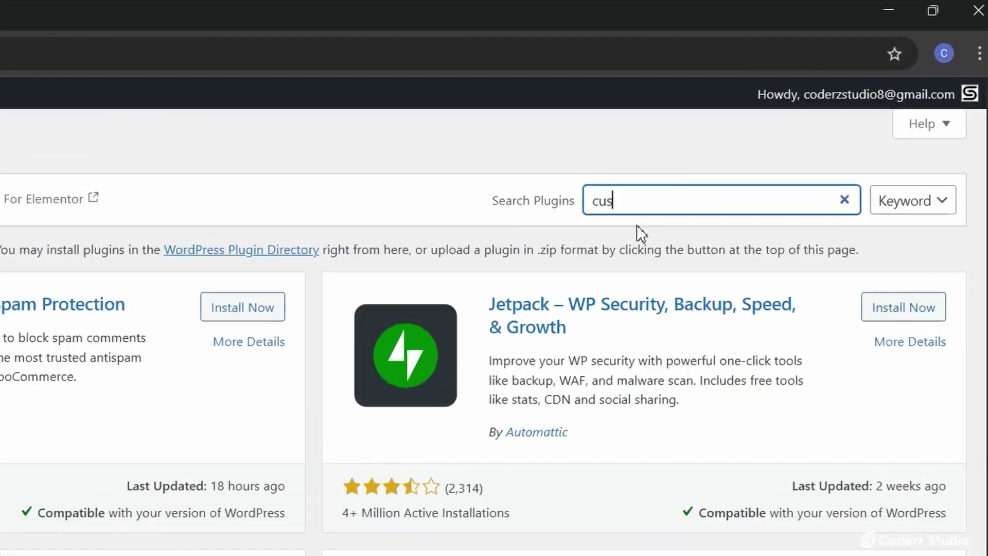
{"action": "type", "text": "tom iframe by coderz studio"}
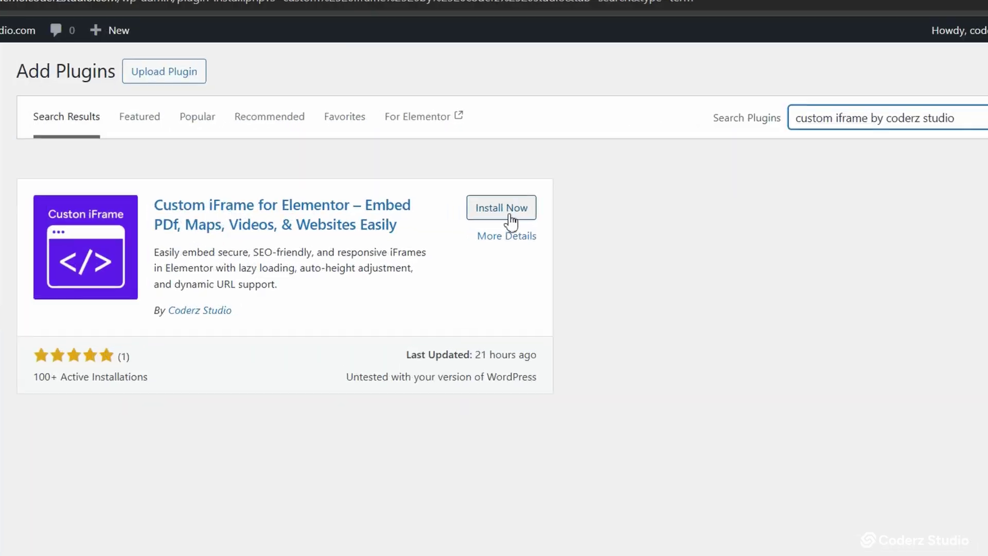
{"action": "left_click", "coordinate": [511, 226]}
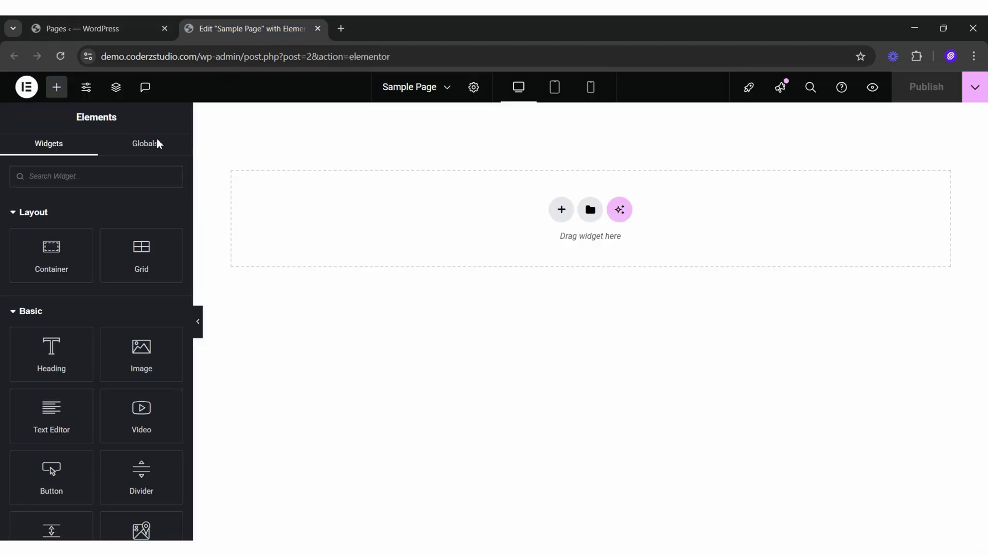
Step: Place a Custom iFrame widget on the Sample Page and set its Source Type to Pdf
{"action": "type", "text": "custom iframe"}
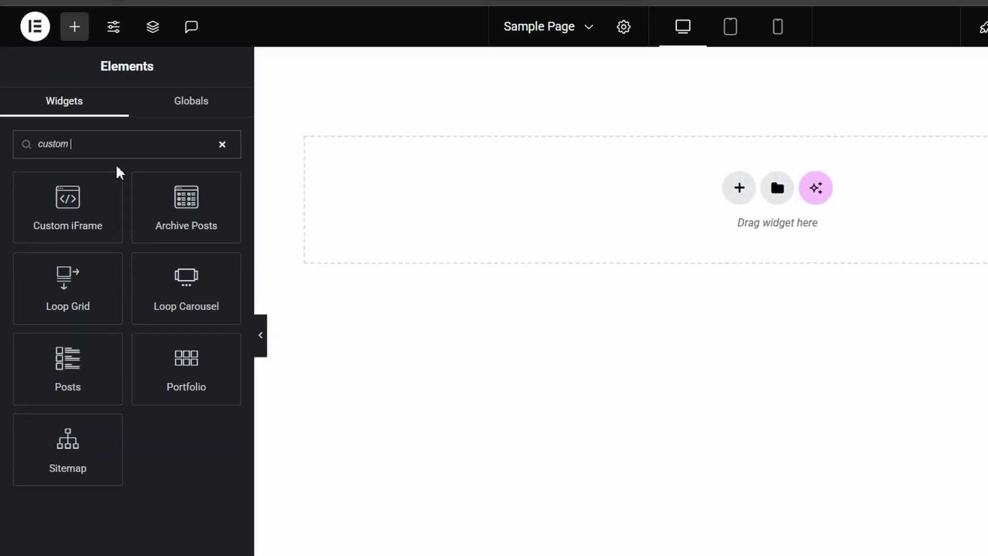
{"action": "left_click_drag", "start_coordinate": [110, 188], "coordinate": [591, 182]}
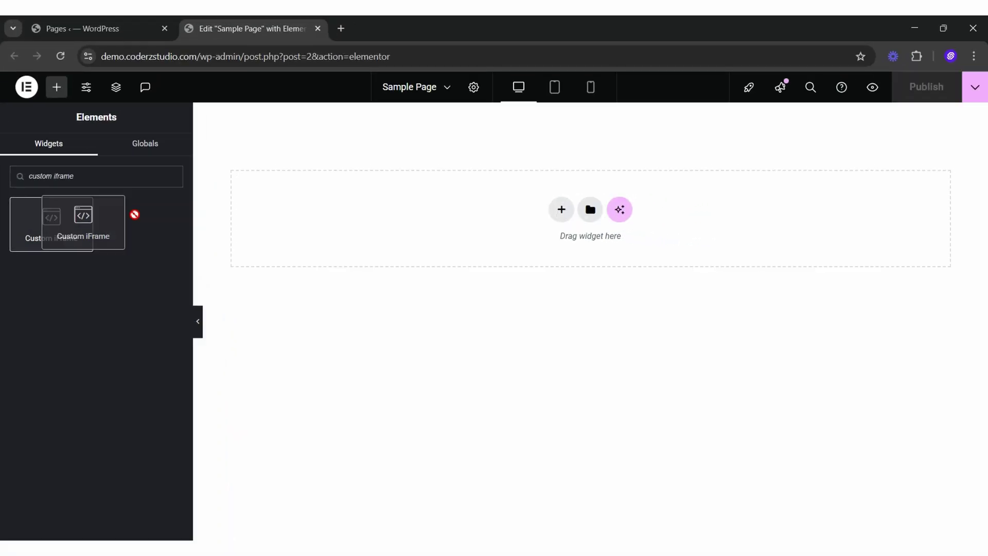
{"action": "left_click_drag", "start_coordinate": [429, 209], "coordinate": [430, 214]}
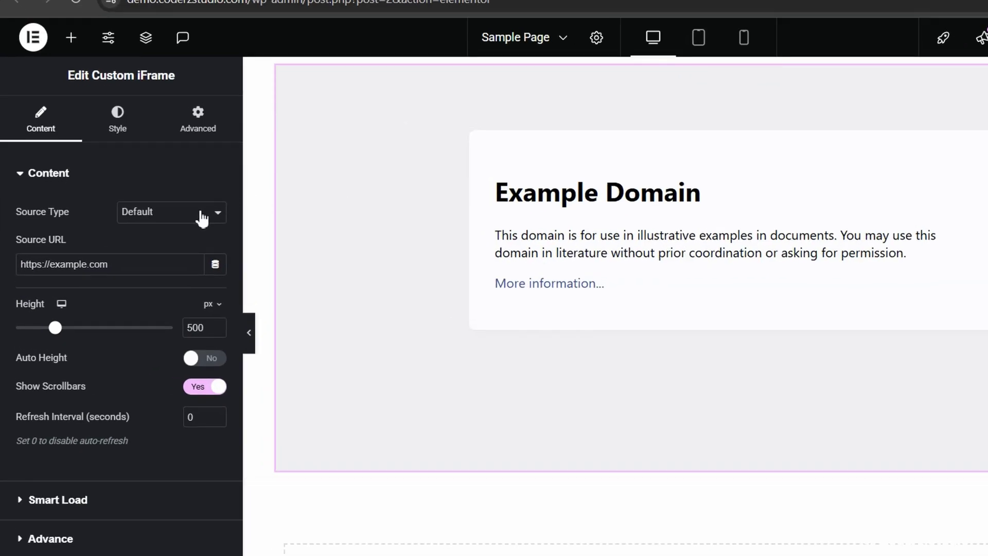
{"action": "left_click", "coordinate": [158, 224]}
{"action": "left_click", "coordinate": [187, 253]}
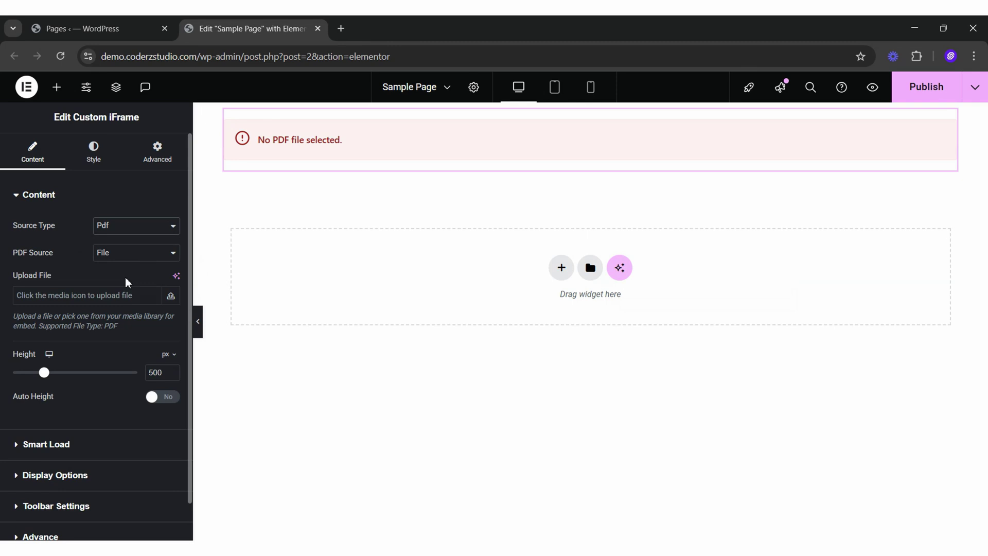
Step: Embed sample-1.pdf from the Media Library and set the frame height to 645 px
{"action": "left_click", "coordinate": [109, 299]}
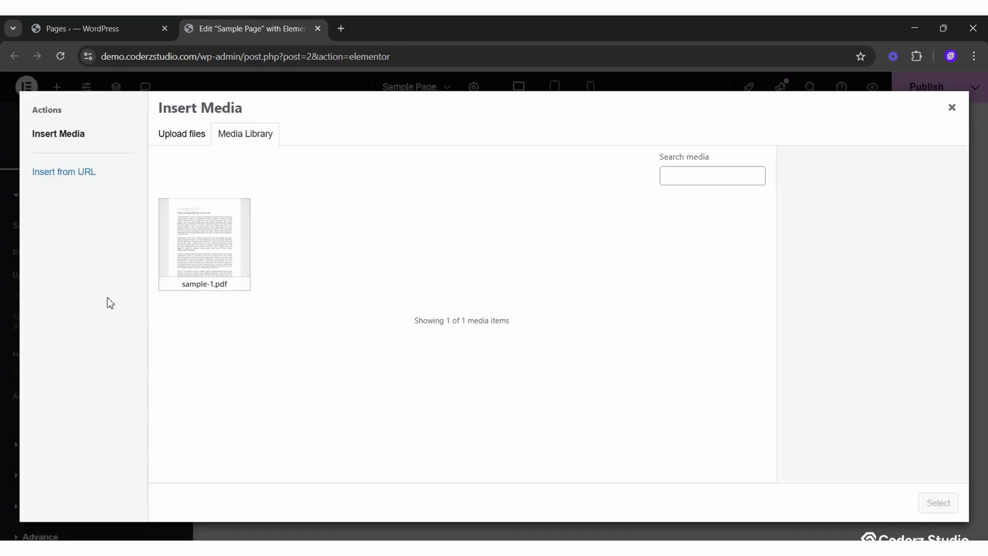
{"action": "left_click", "coordinate": [196, 262]}
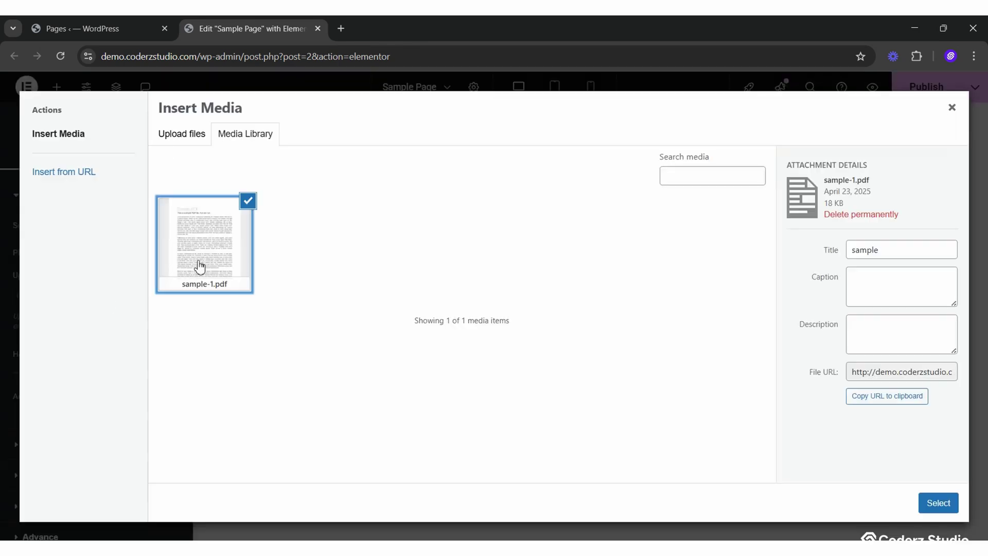
{"action": "left_click", "coordinate": [937, 502]}
{"action": "left_click_drag", "start_coordinate": [43, 380], "coordinate": [53, 380]}
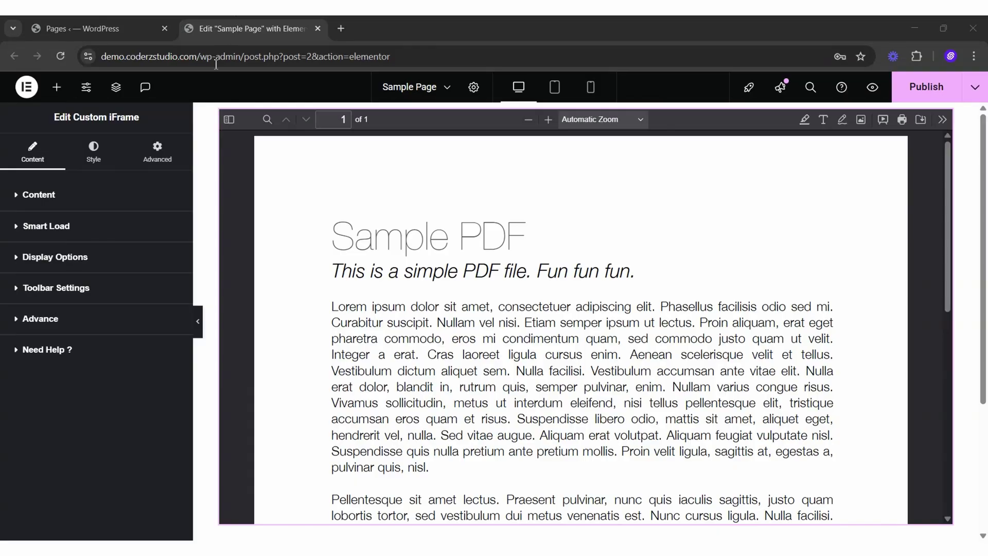
Step: Switch Lazy Load under Smart Load to Yes
{"action": "left_click", "coordinate": [114, 225]}
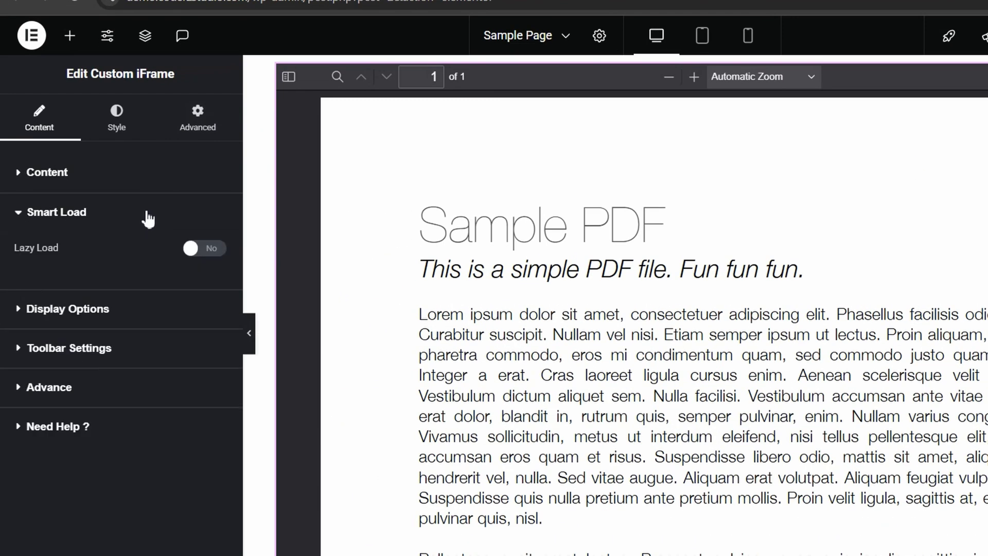
{"action": "left_click", "coordinate": [201, 251]}
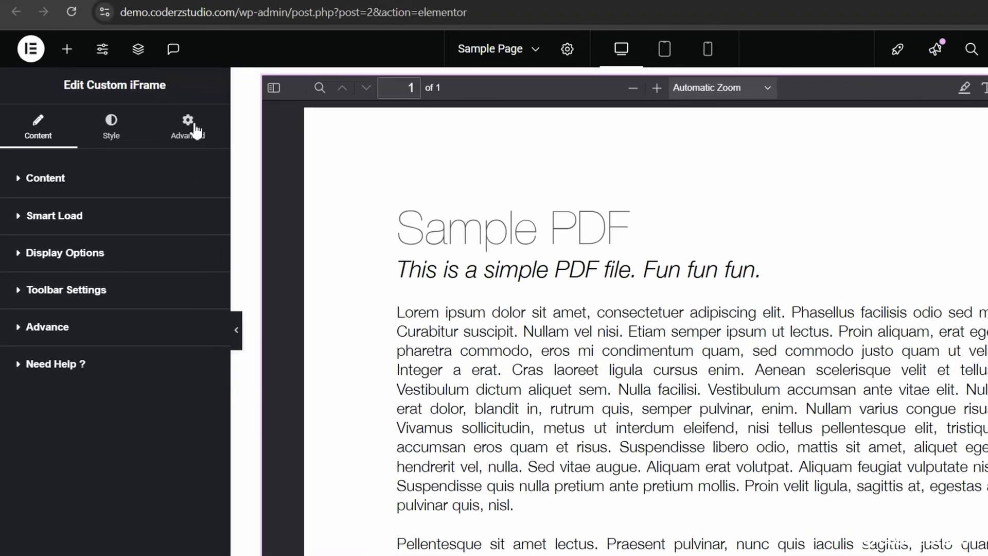
Step: Set the PDF viewer Theme to Custom under Display Options
{"action": "left_click", "coordinate": [132, 253]}
{"action": "left_click", "coordinate": [148, 292]}
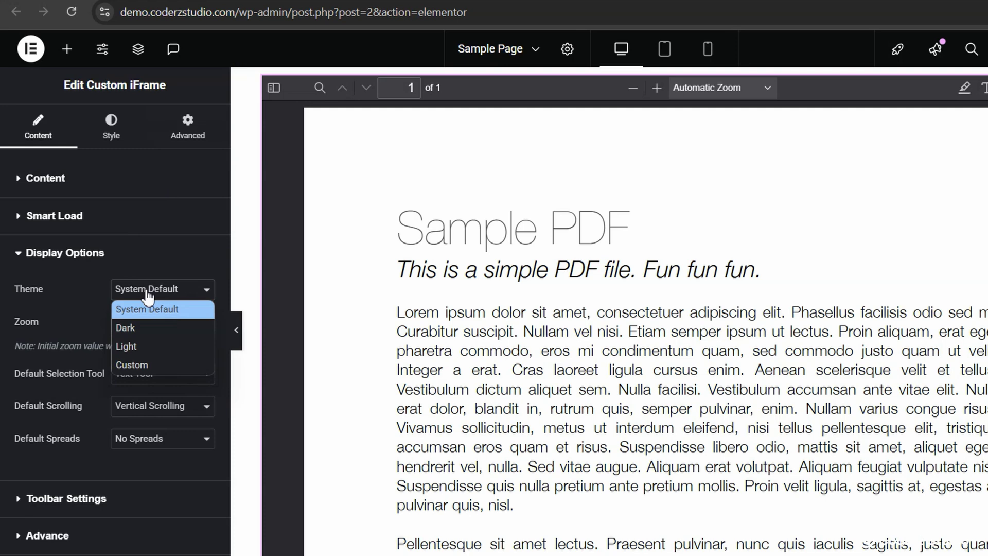
{"action": "left_click", "coordinate": [186, 365]}
Step: Keep Automatic Zoom, Text Tool selection and Vertical Scrolling as the viewer defaults
{"action": "left_click", "coordinate": [193, 362]}
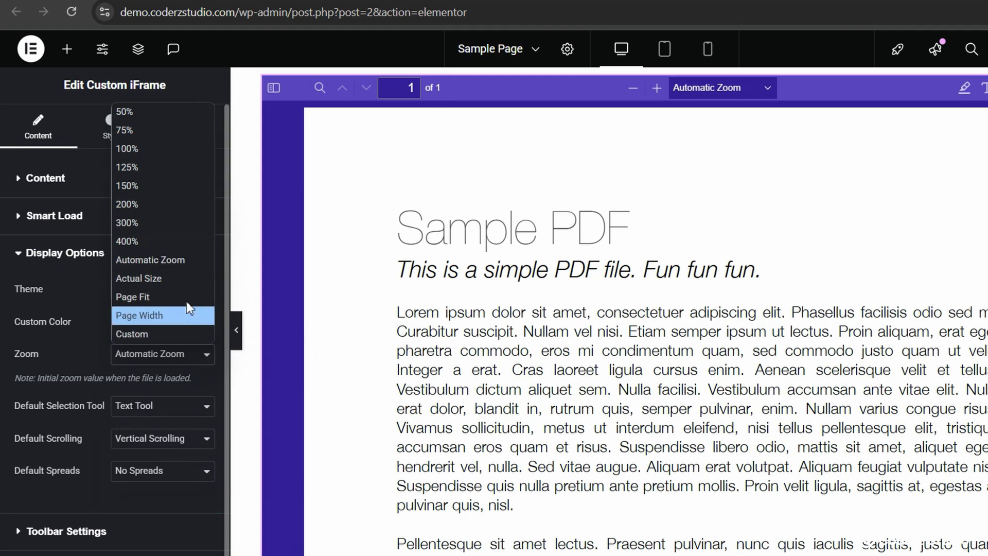
{"action": "left_click", "coordinate": [183, 359]}
{"action": "left_click", "coordinate": [182, 408]}
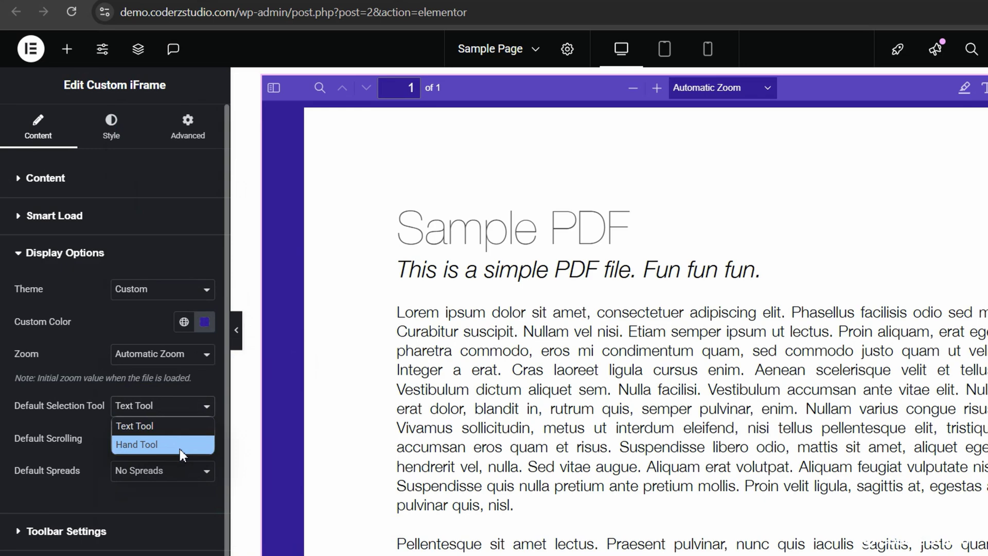
{"action": "key", "text": "Escape"}
{"action": "left_click", "coordinate": [180, 438]}
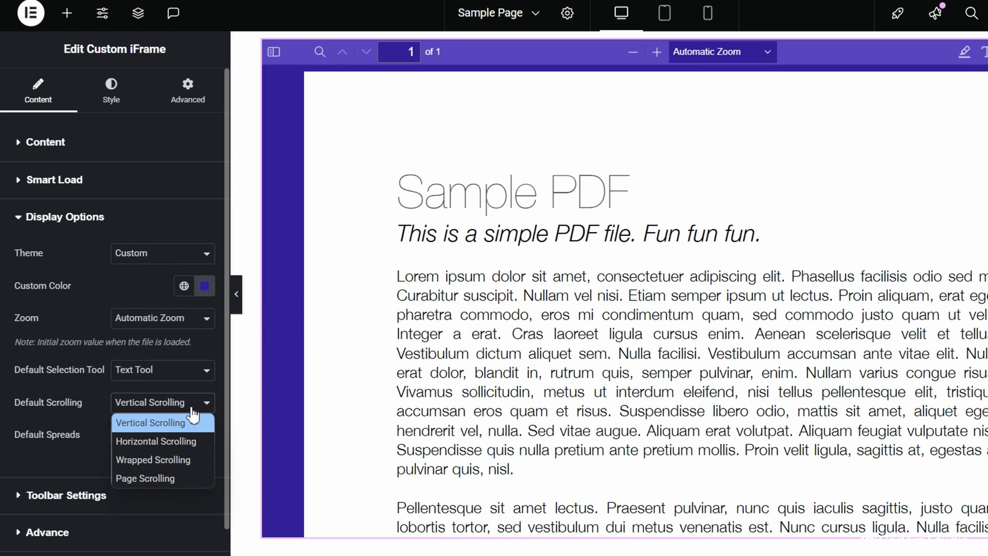
{"action": "left_click", "coordinate": [192, 401]}
{"action": "left_click", "coordinate": [185, 440]}
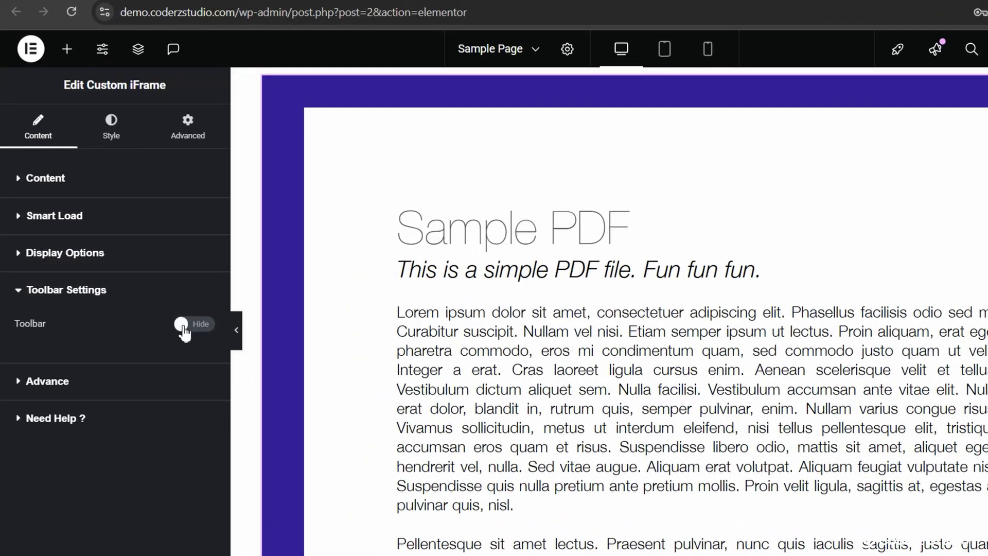
Step: Show the toolbar with Print/Download, Presentation Mode, Copy Text, Add Text, Draw, Add Image and Rotation
{"action": "left_click", "coordinate": [184, 325]}
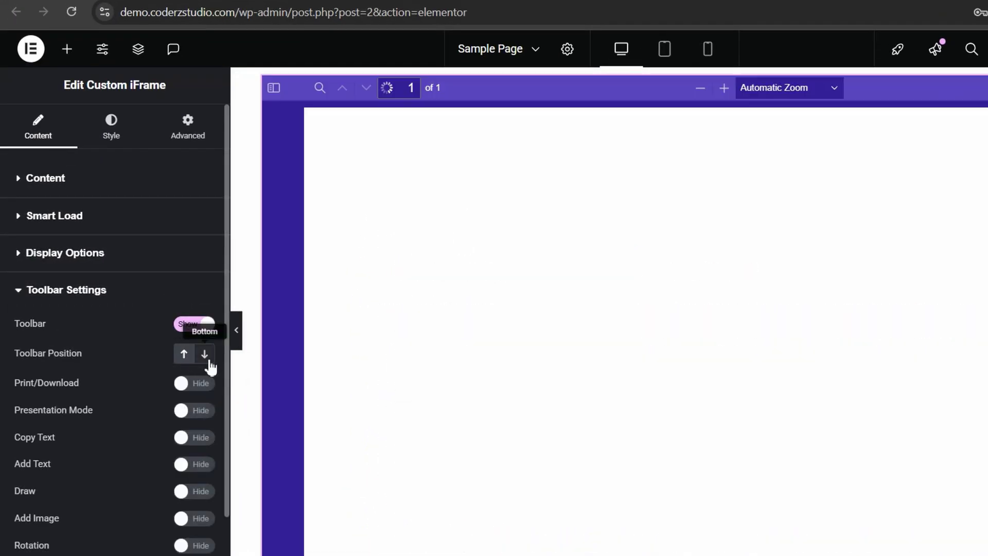
{"action": "left_click", "coordinate": [204, 385]}
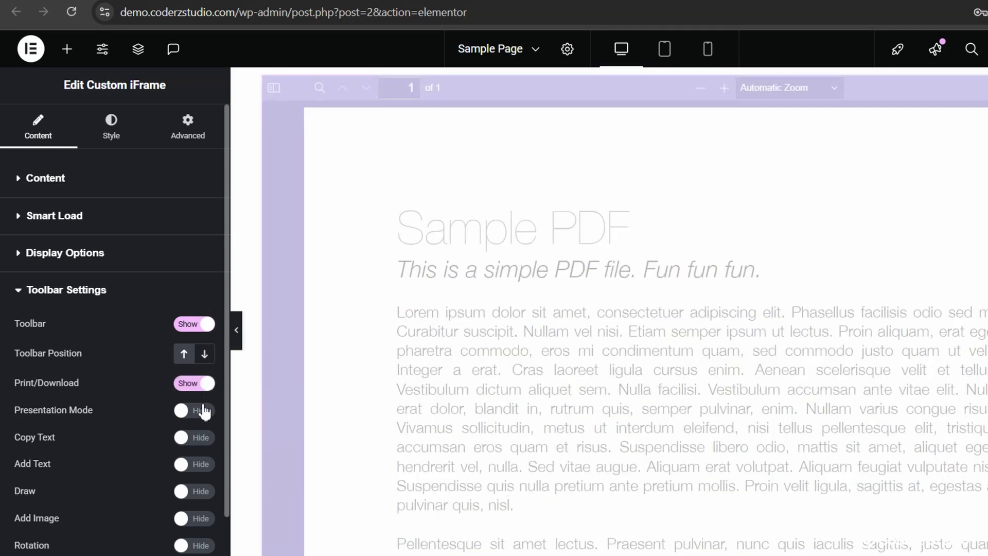
{"action": "left_click", "coordinate": [204, 413]}
{"action": "left_click", "coordinate": [199, 440]}
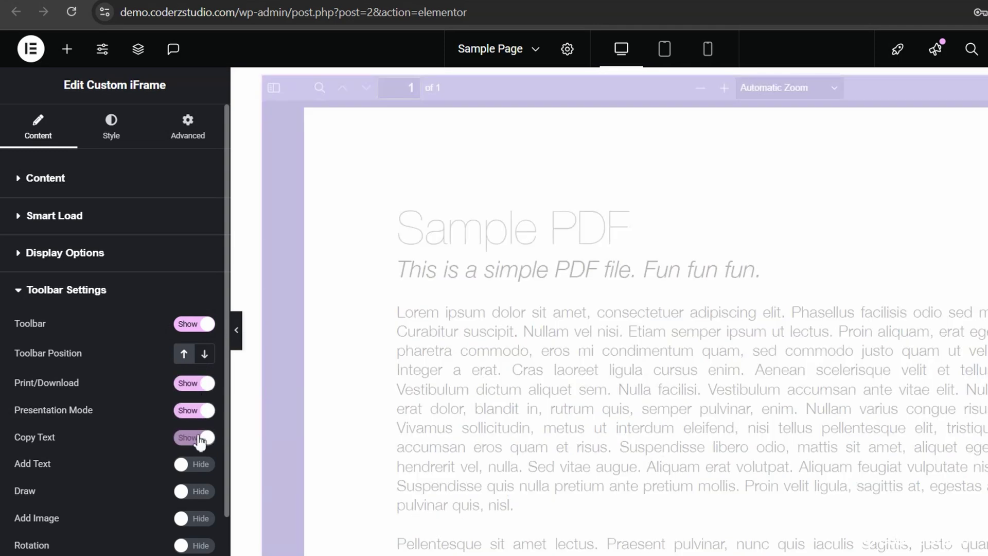
{"action": "left_click", "coordinate": [203, 410]}
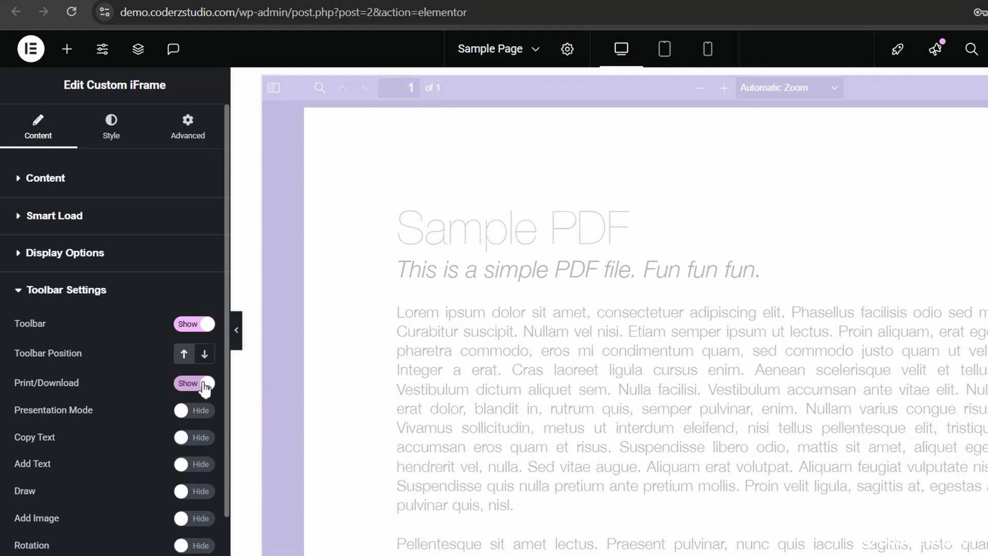
{"action": "left_click", "coordinate": [202, 410]}
{"action": "left_click", "coordinate": [199, 440]}
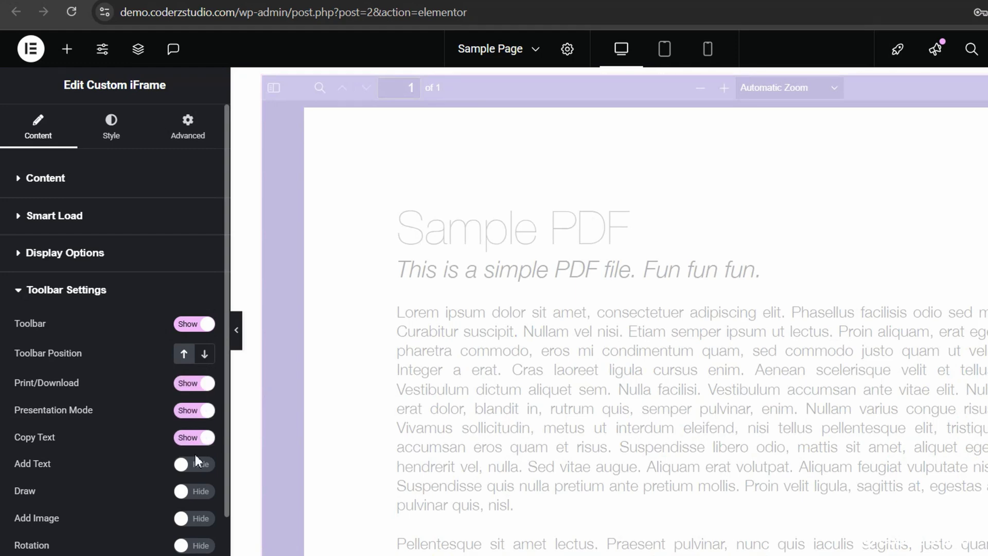
{"action": "left_click", "coordinate": [196, 461]}
{"action": "left_click", "coordinate": [193, 493]}
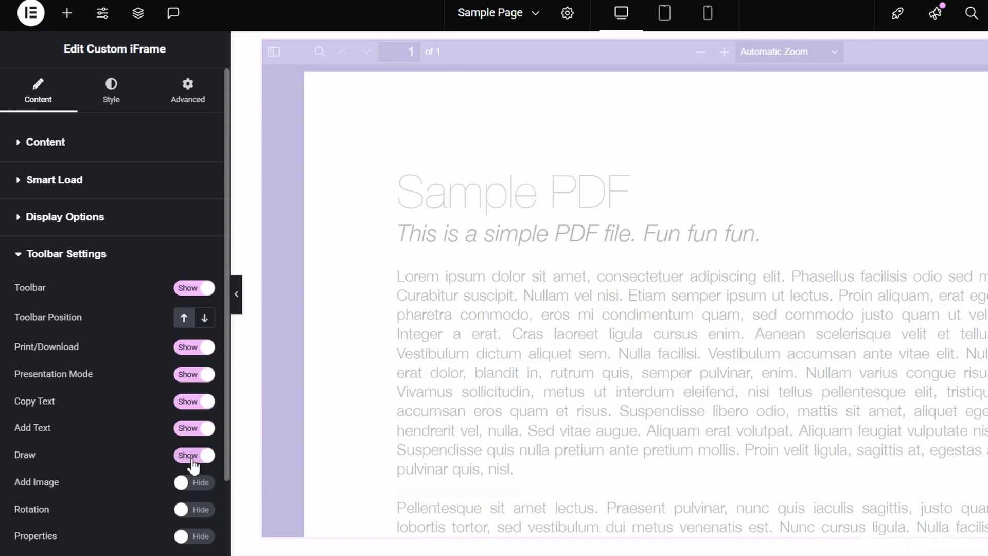
{"action": "left_click", "coordinate": [191, 482]}
{"action": "left_click", "coordinate": [191, 509]}
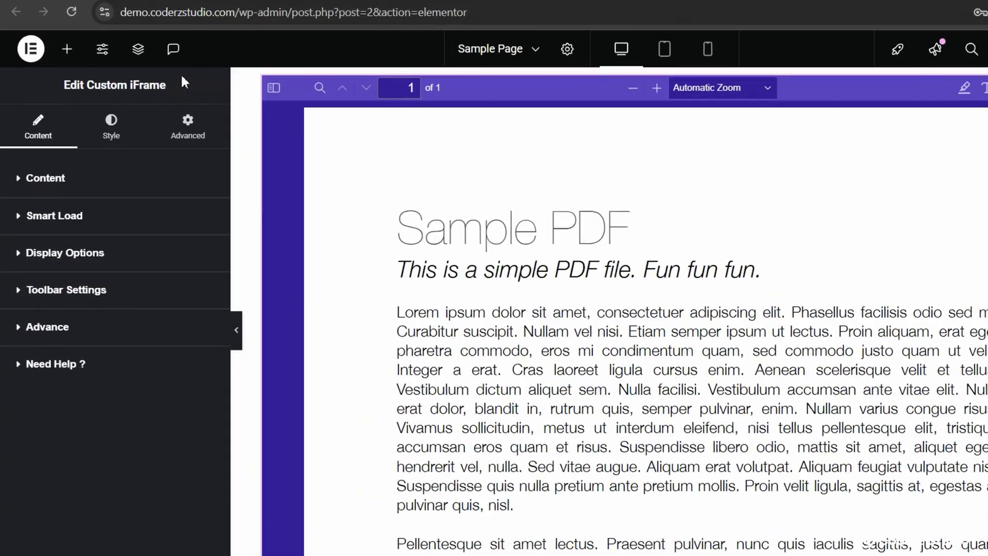
Step: Open the widget's Style tab and expand the Background, Border and Box Shadow settings
{"action": "left_click", "coordinate": [137, 133]}
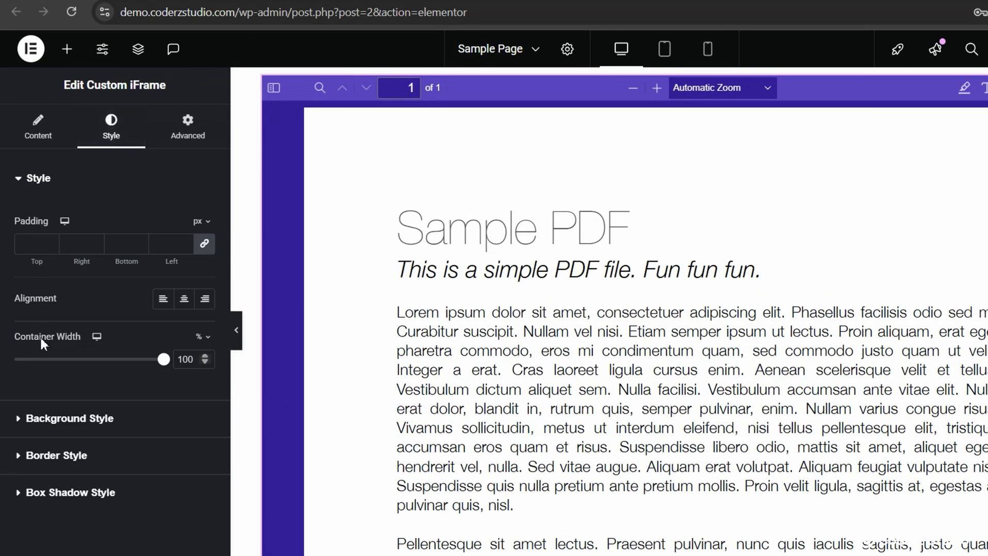
{"action": "left_click", "coordinate": [40, 417]}
{"action": "left_click", "coordinate": [20, 320]}
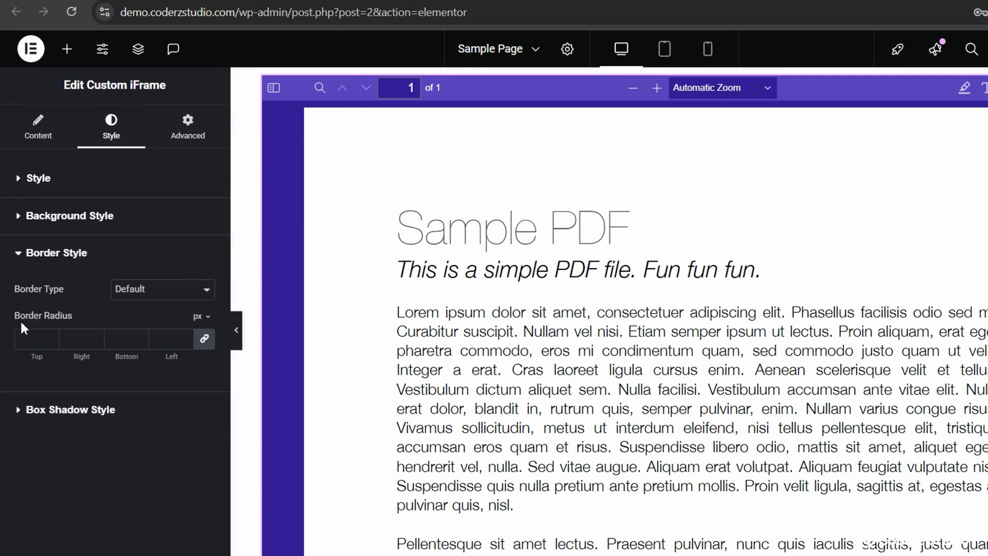
{"action": "left_click", "coordinate": [24, 408]}
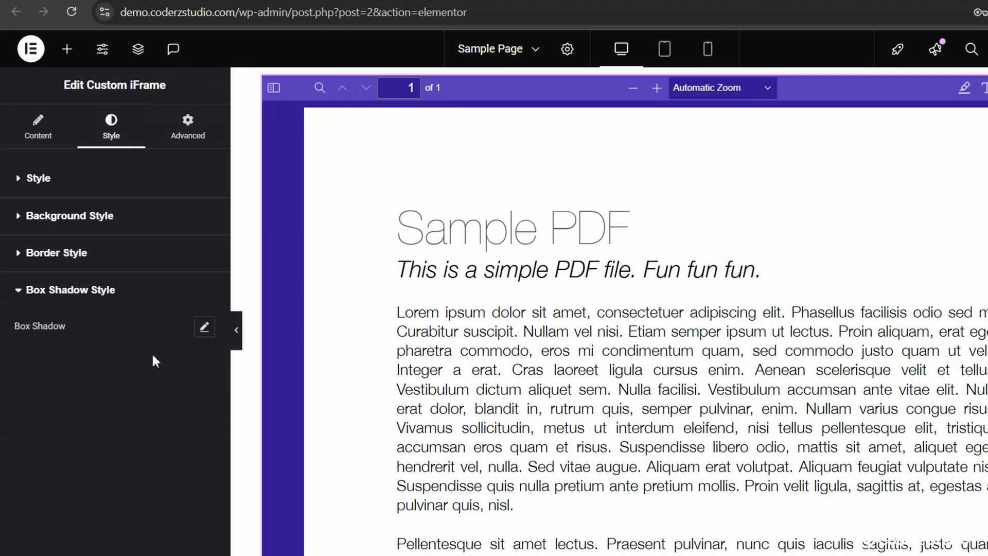
{"action": "left_click", "coordinate": [204, 327]}
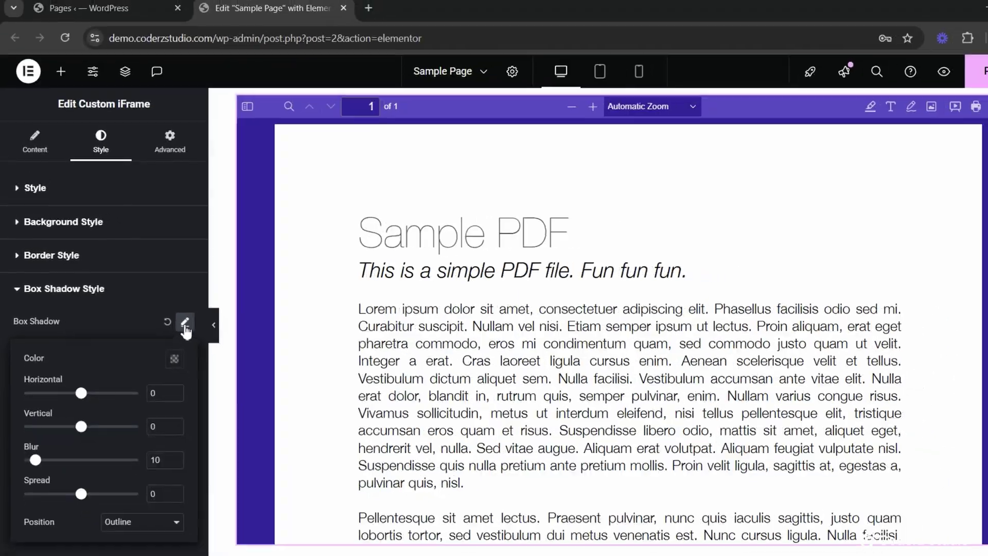
{"action": "left_click", "coordinate": [204, 327]}
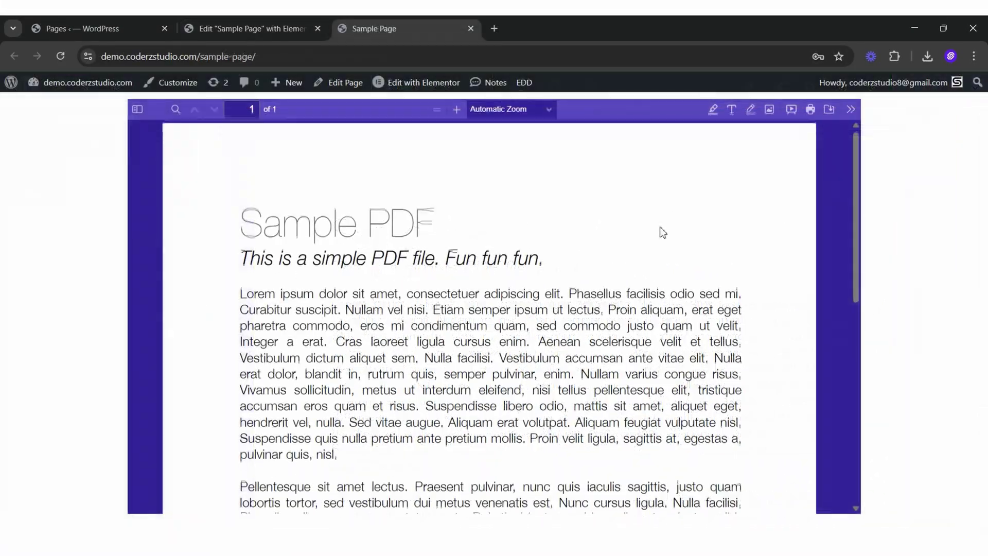
Step: Scroll through the embedded sample PDF on the live Sample Page
{"action": "scroll", "coordinate": [662, 233], "scroll_direction": "down", "scroll_amount": 8}
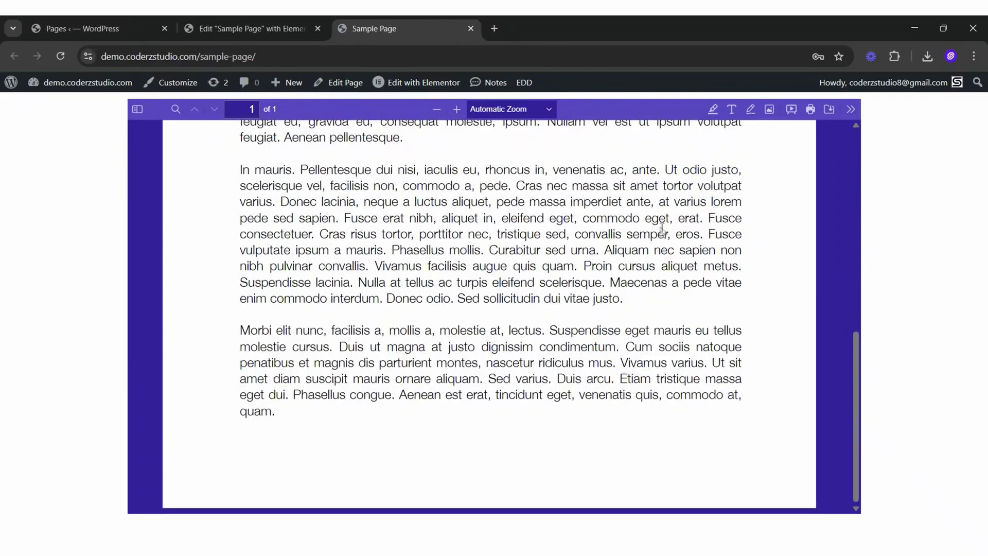
{"action": "scroll", "coordinate": [662, 229], "scroll_direction": "up", "scroll_amount": 8}
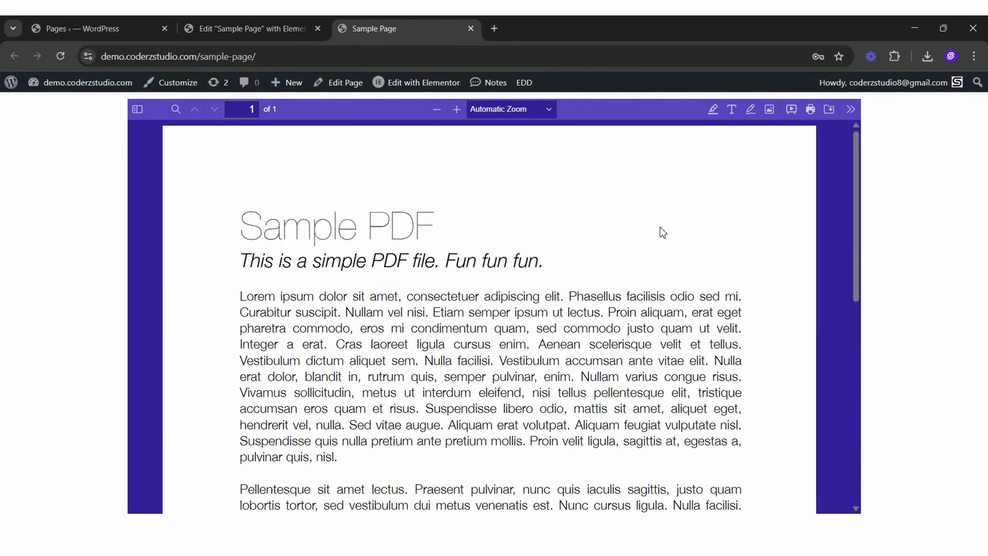